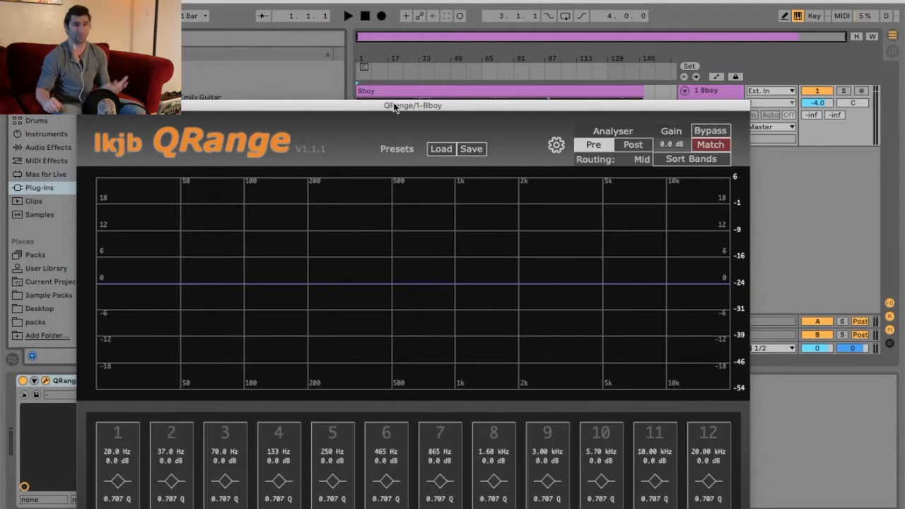
Step: Reposition the QRange plugin window and start playback of the Bboy track
left_click_drag(394, 106, 415, 175)
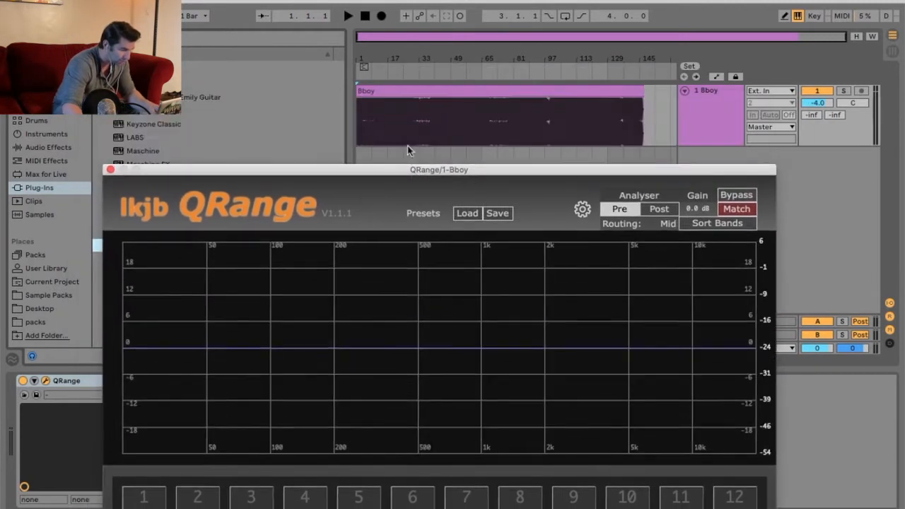
left_click(347, 17)
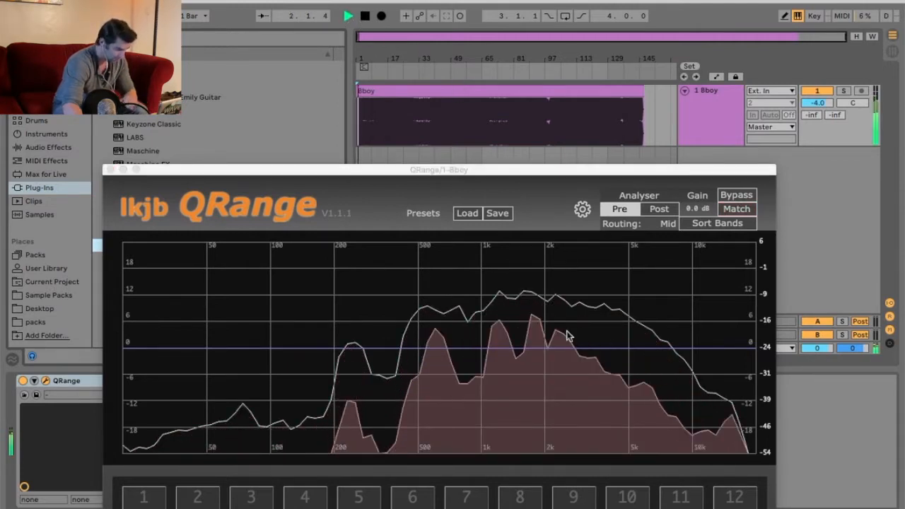
left_click_drag(407, 177, 393, 54)
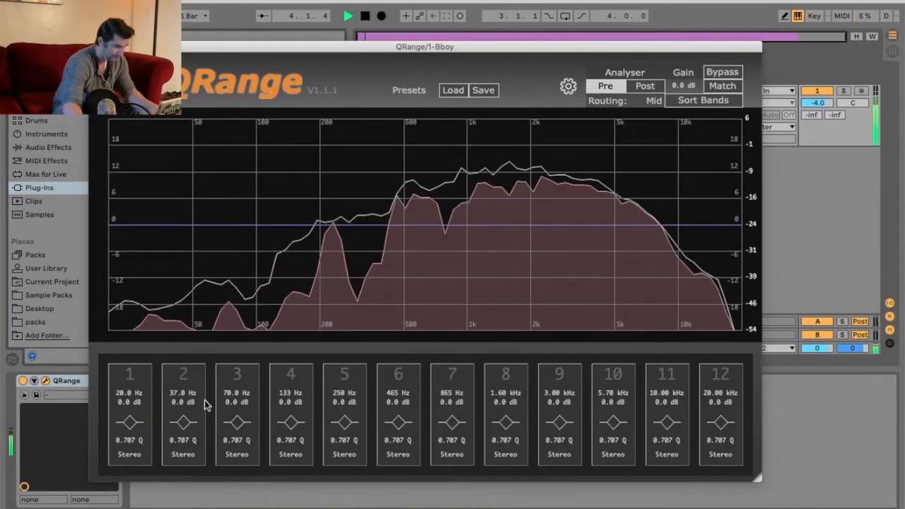
Step: Switch the analyser between Post and Pre to compare the spectrum display
left_click(644, 85)
left_click(615, 91)
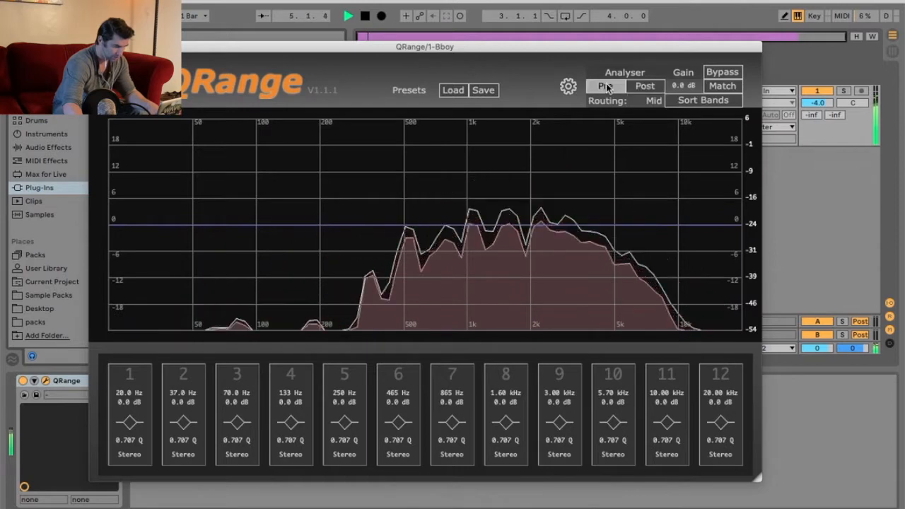
left_click(646, 103)
left_click(646, 103)
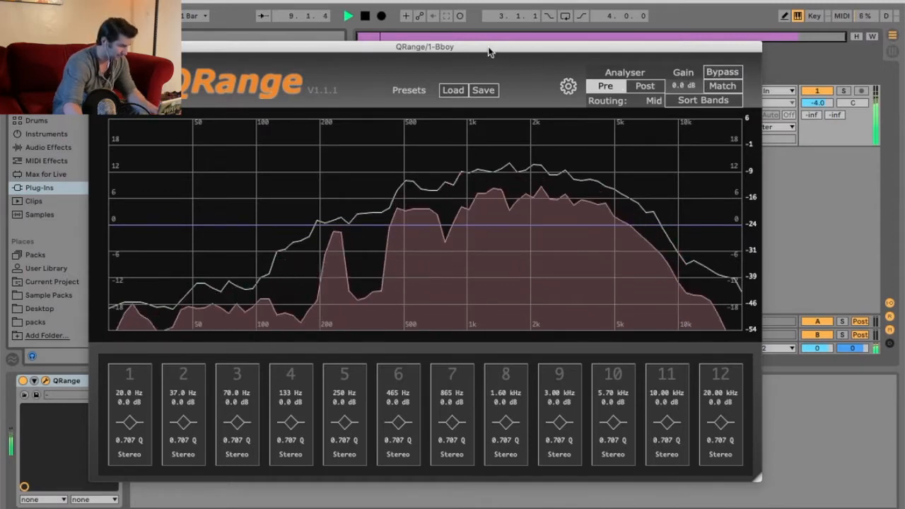
Step: Move the QRange window so the whole plugin including the band strips is visible
left_click_drag(487, 51, 511, 261)
mouse_move(434, 60)
left_mouse_down()
mouse_move(503, 56)
mouse_move(446, 56)
left_mouse_up()
left_click_drag(446, 263, 487, 48)
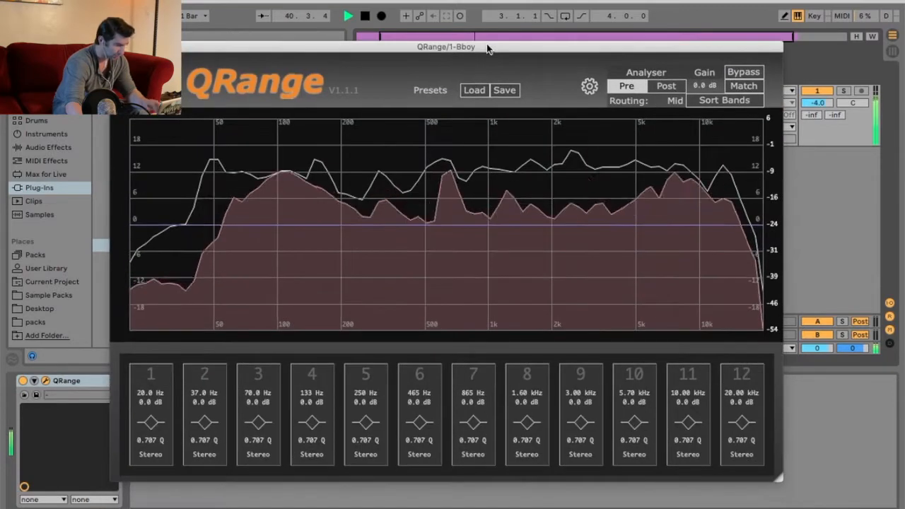
Step: Enable EQ band 1, toggling bands 2 to 4 on and back off
left_click(166, 374)
left_click(225, 382)
left_click(258, 372)
left_click(303, 382)
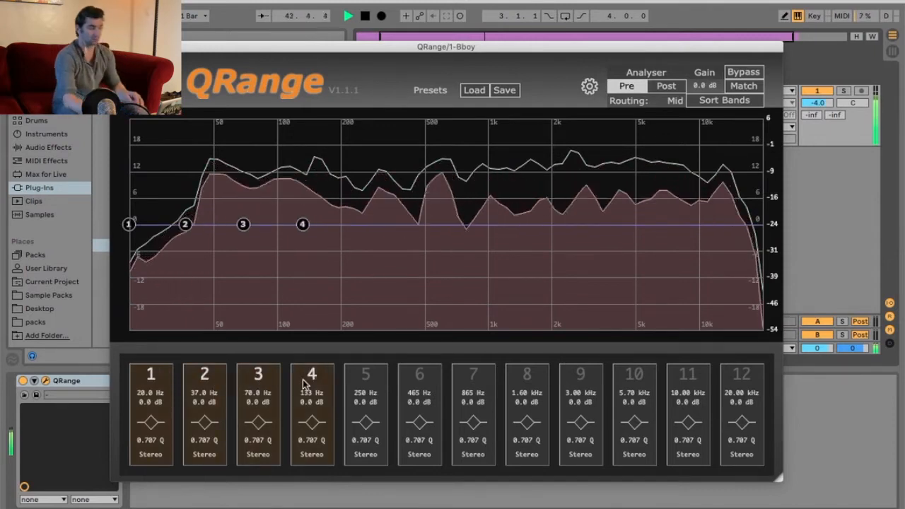
left_click(304, 383)
left_click(260, 378)
left_click(208, 375)
Step: Sweep band 1's node across the spectrum, boosting and cutting, and adjust its frequency and gain values
left_click_drag(129, 224, 246, 225)
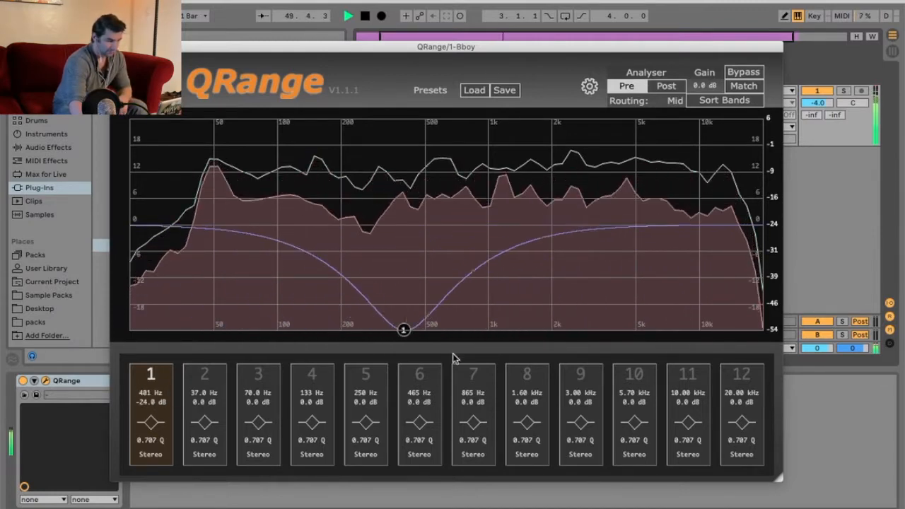
left_click_drag(406, 353, 733, 364)
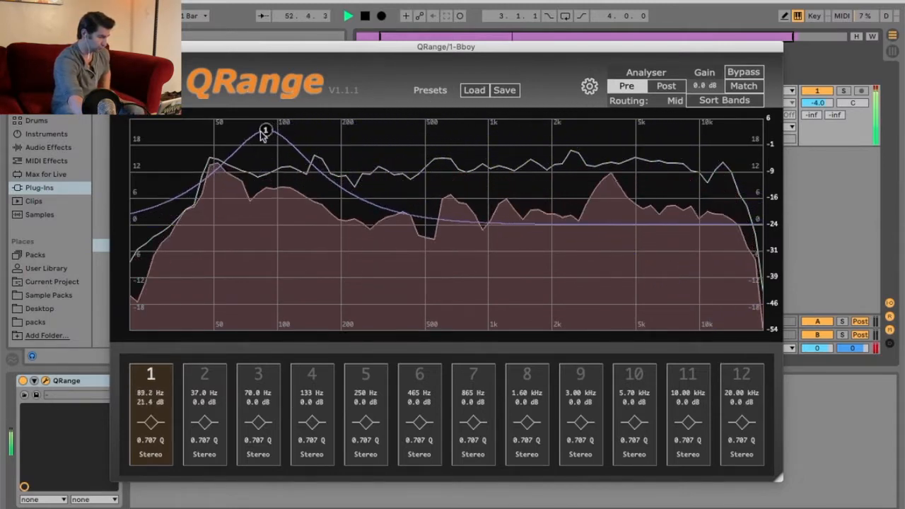
key("space")
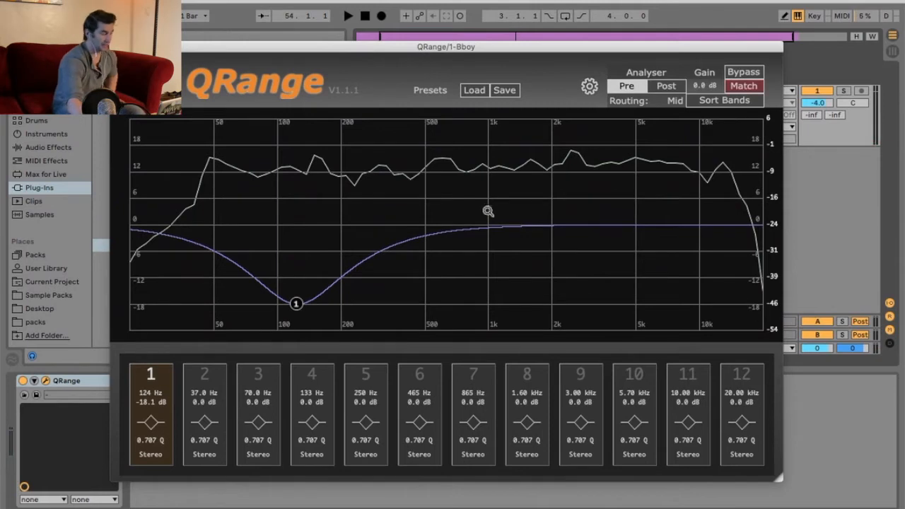
left_click_drag(287, 308, 314, 183)
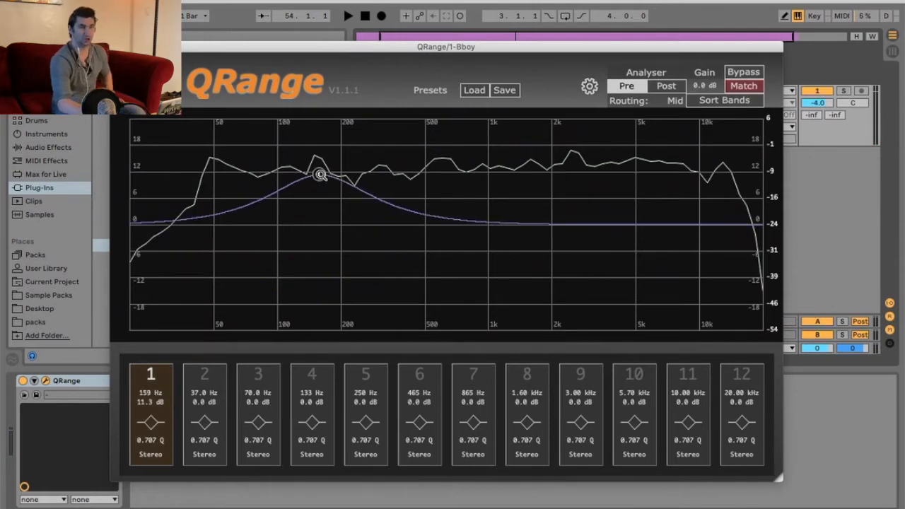
left_click_drag(146, 398, 152, 288)
left_click_drag(144, 412, 155, 504)
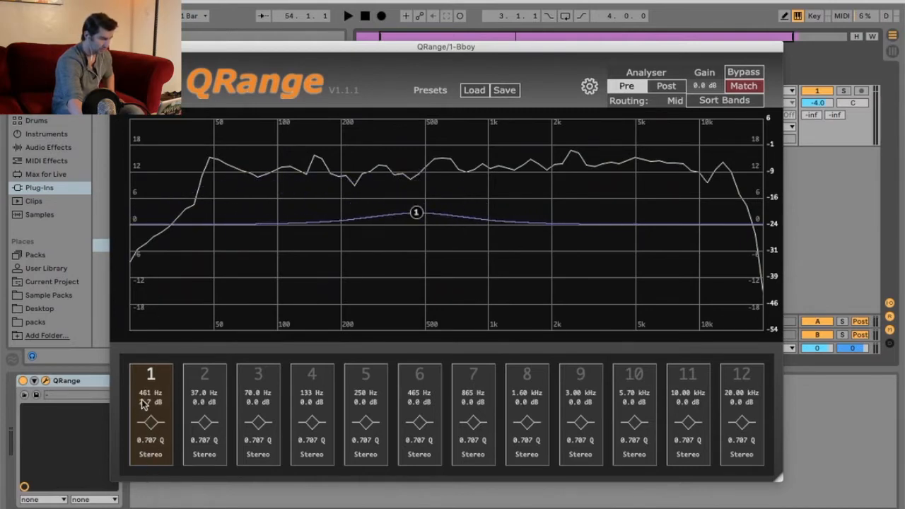
left_click_drag(141, 403, 140, 461)
left_click_drag(149, 403, 150, 247)
mouse_move(162, 393)
left_mouse_down()
mouse_move(140, 328)
mouse_move(150, 394)
left_mouse_up()
Step: Pull band 1 down into a gentle peak cut of about -5 dB near 487 Hz
left_click(157, 424)
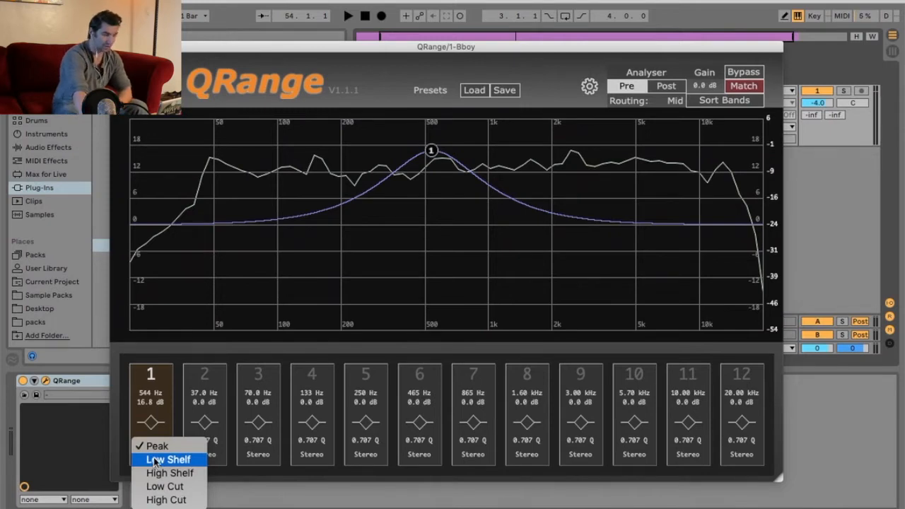
left_click(459, 150)
left_click_drag(434, 151, 442, 269)
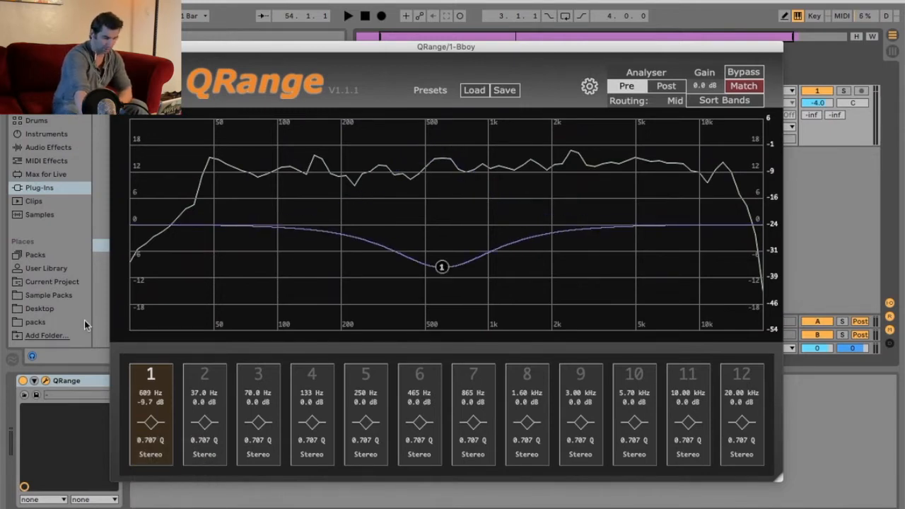
left_click(153, 423)
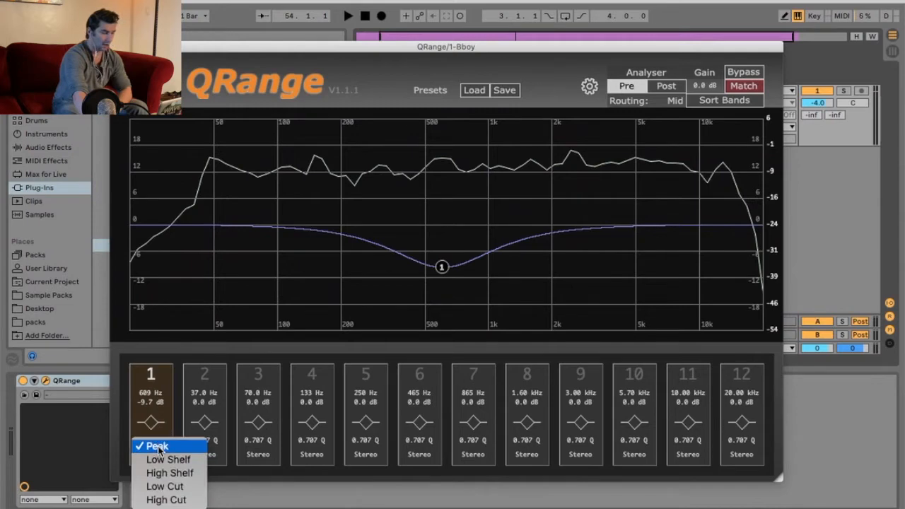
left_click(440, 266)
left_click_drag(440, 265, 421, 245)
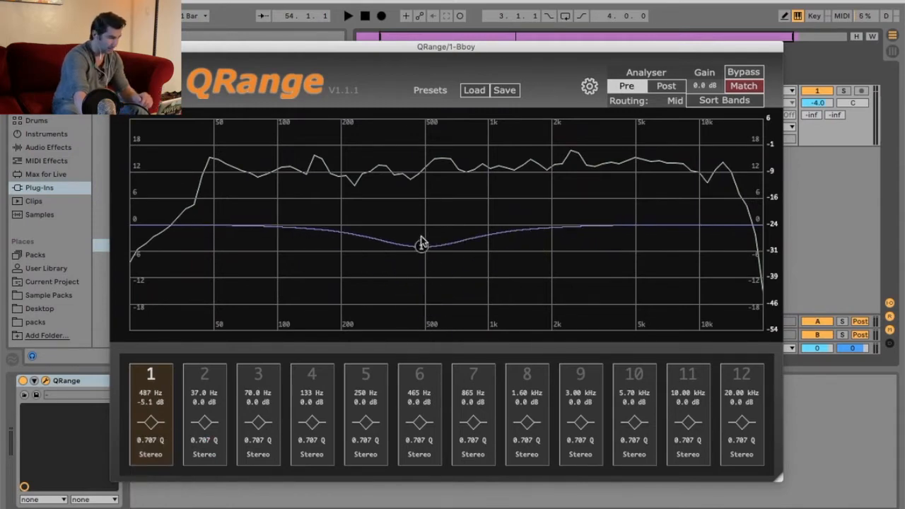
Step: Change band 1's filter type to Low Shelf and lower its gain
left_click(150, 422)
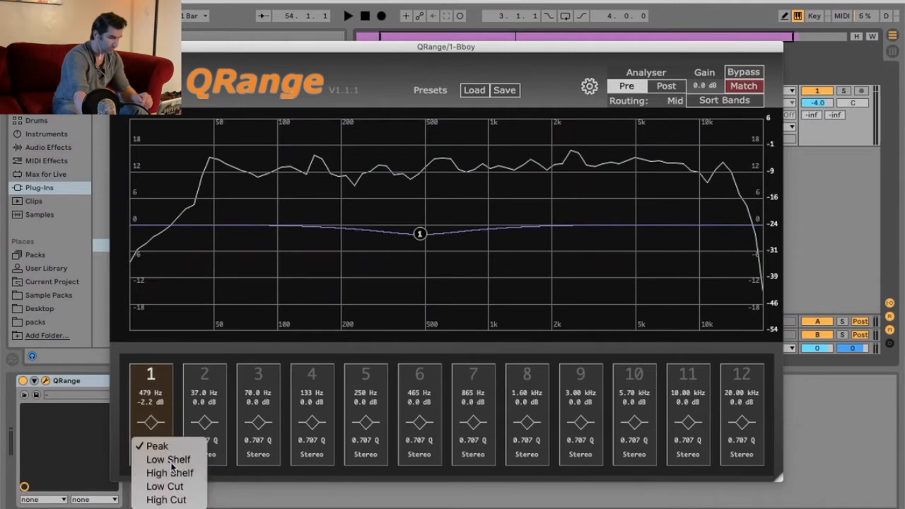
left_click(163, 487)
mouse_move(426, 46)
left_mouse_down()
mouse_move(428, 145)
mouse_move(438, 110)
mouse_move(428, 64)
left_mouse_up()
mouse_move(412, 240)
left_mouse_down()
mouse_move(397, 195)
mouse_move(403, 269)
mouse_move(412, 219)
mouse_move(412, 256)
left_mouse_up()
Step: Change band 1's filter type to High Shelf at about 472 Hz
left_click(154, 441)
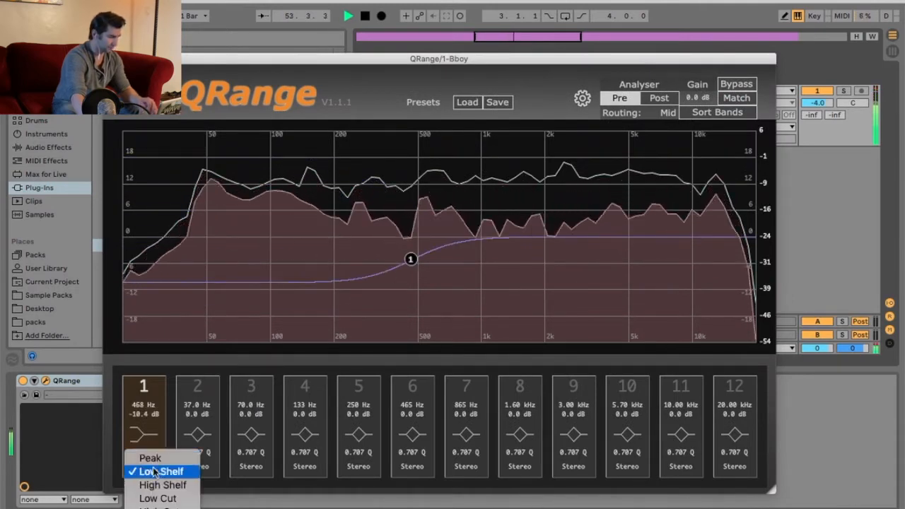
left_click(150, 485)
mouse_move(410, 259)
left_mouse_down()
mouse_move(417, 177)
mouse_move(410, 264)
mouse_move(412, 252)
left_mouse_up()
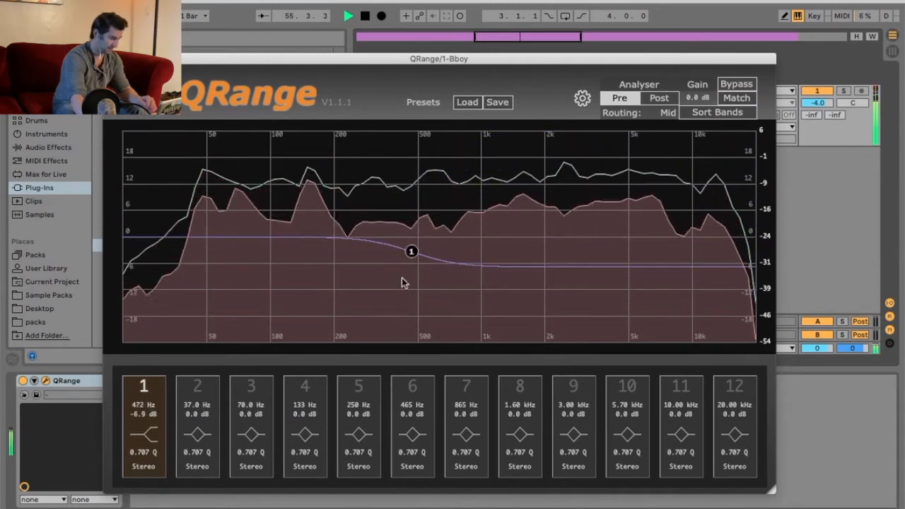
Step: Change band 1 to a Low Cut filter and move its cutoff to about 132 Hz
left_click(146, 432)
left_click(152, 499)
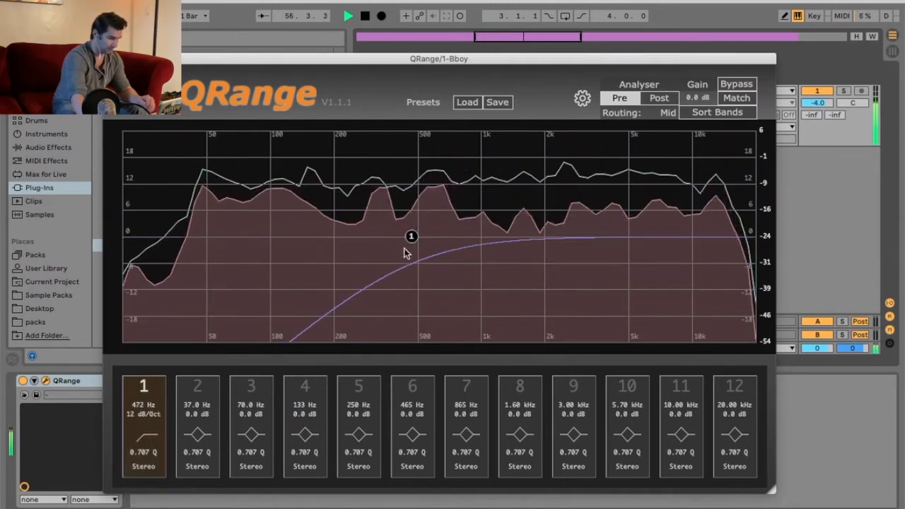
left_click_drag(407, 244, 296, 203)
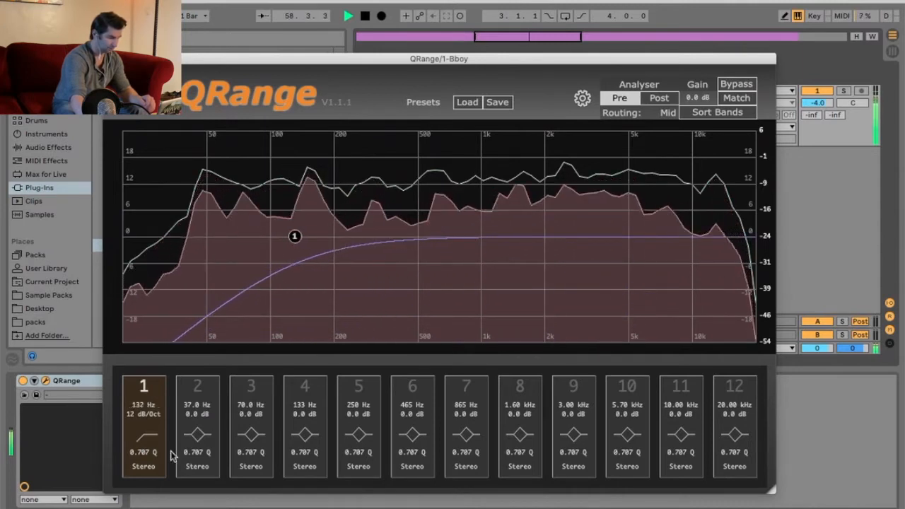
Step: Set band 1's Low Cut slope to 24 dB/Oct
left_click(139, 415)
left_click(144, 383)
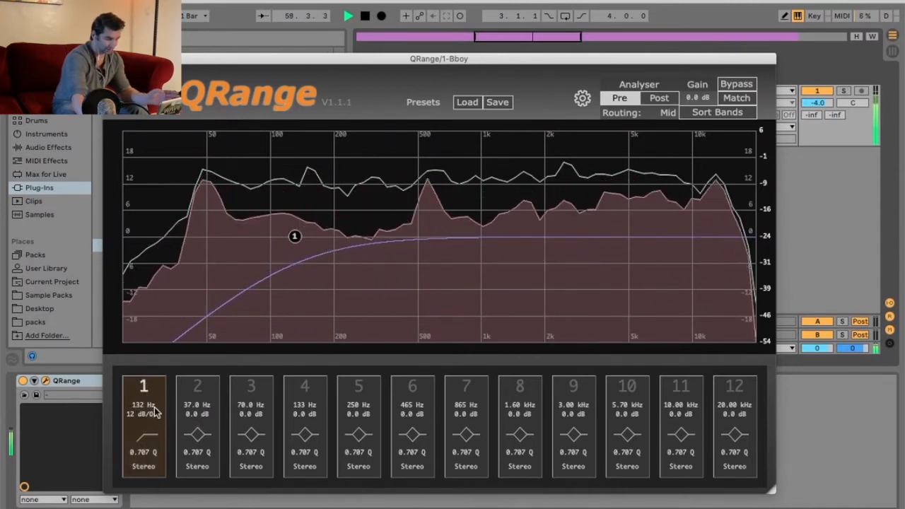
left_click(150, 415)
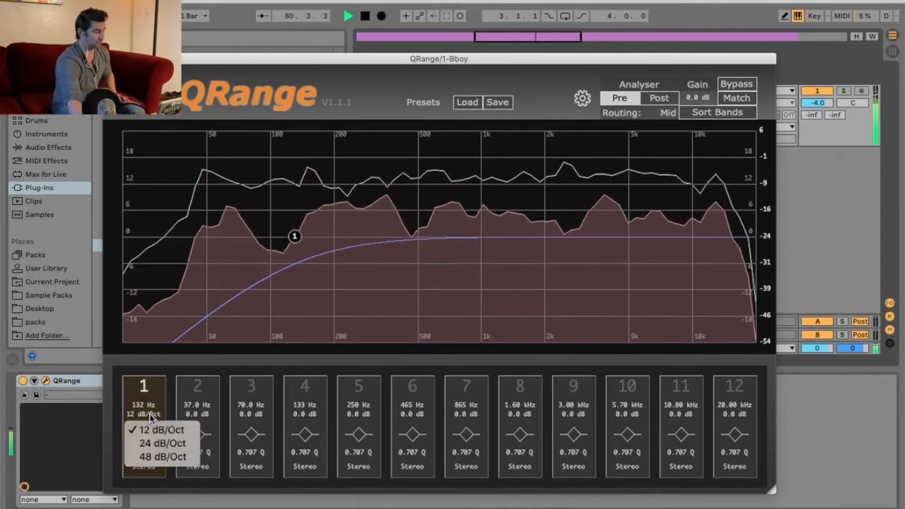
left_click(161, 443)
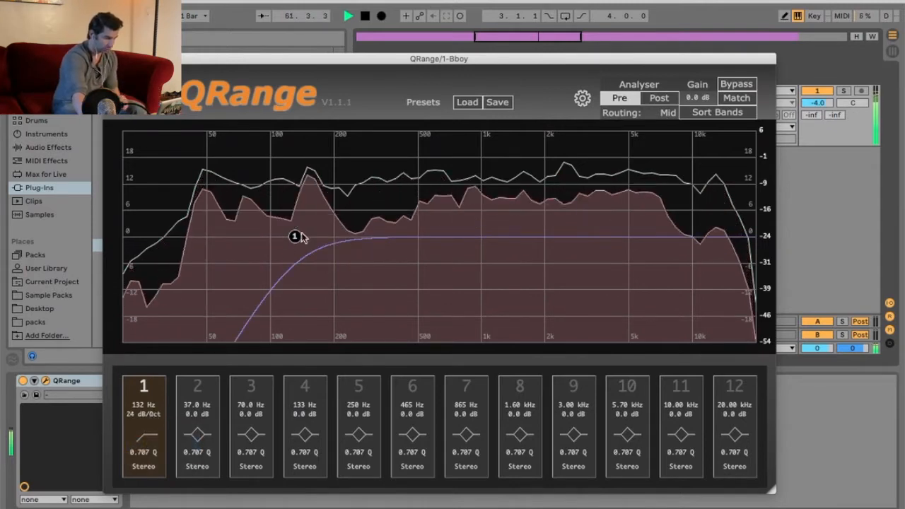
Step: Set the slope to 48 dB/Oct and move the cutoff to about 96 Hz
left_click(145, 414)
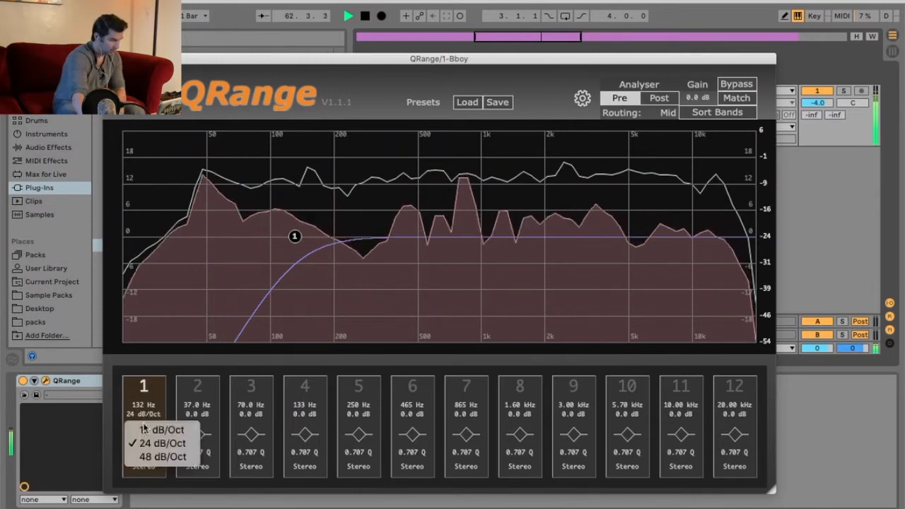
left_click(149, 457)
left_click_drag(290, 233, 264, 236)
Step: Change band 1 to a High Cut filter and drag its cutoff to about 1.67 kHz
left_click(145, 438)
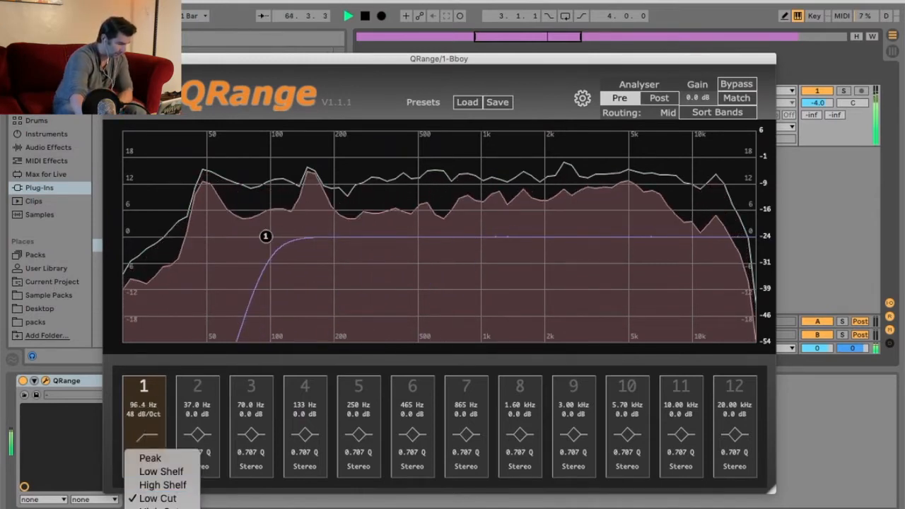
left_click(159, 507)
left_click_drag(265, 236, 527, 237)
Step: Compare the Post and Pre analyser views and lower the High Cut to about 1.09 kHz
left_click(658, 97)
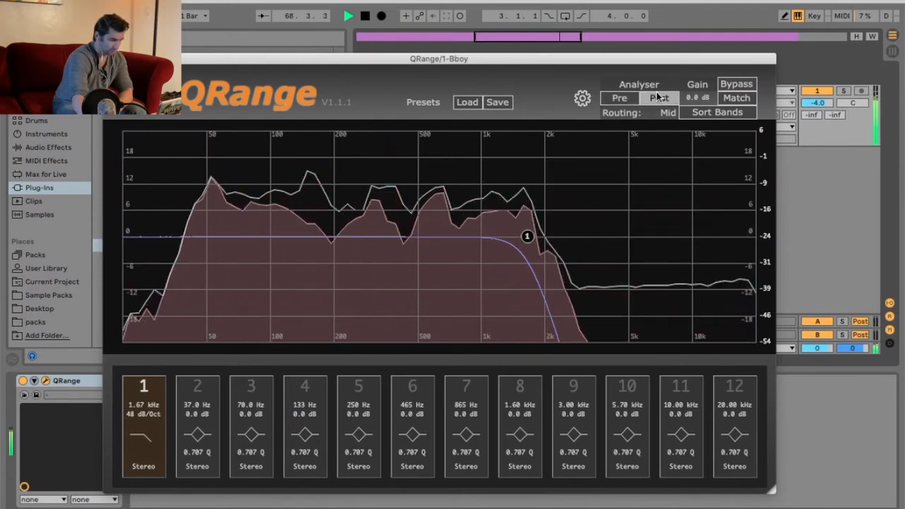
left_click(617, 99)
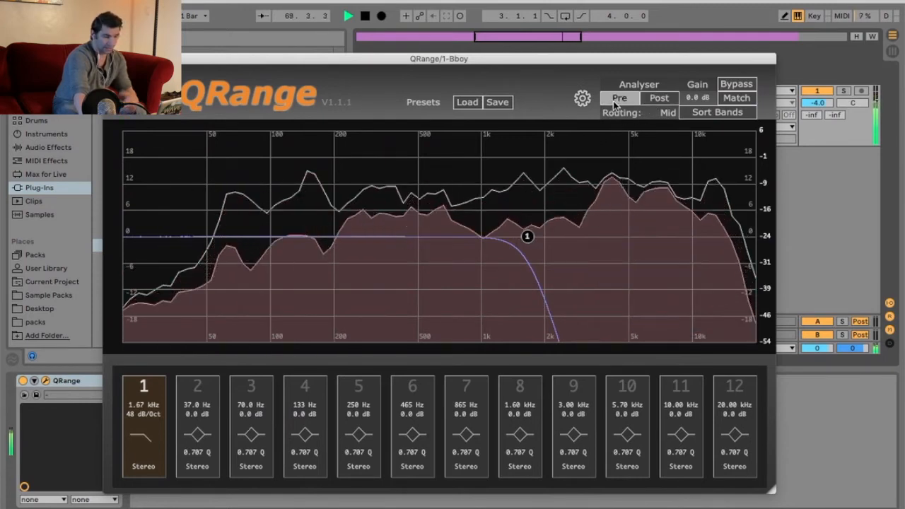
left_click_drag(527, 236, 484, 238)
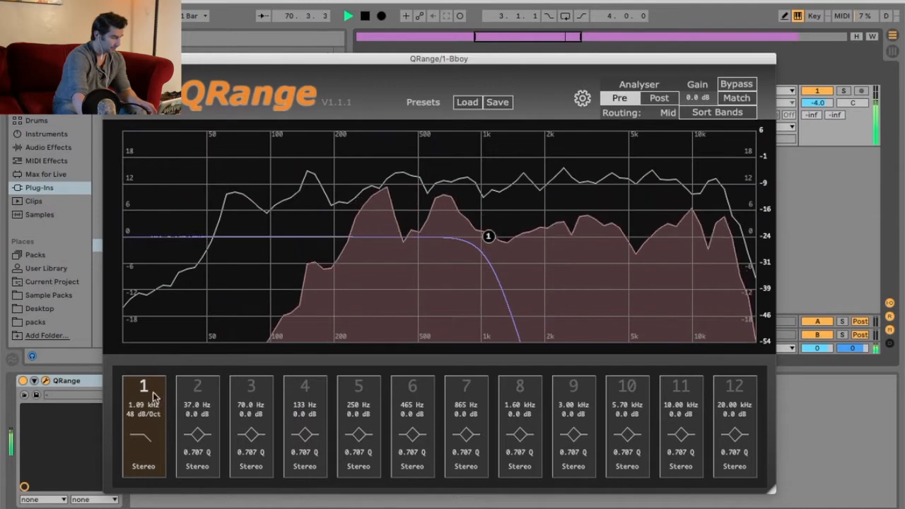
Step: Disable band 1 and switch the analyser between Pre and Post to compare
left_click(143, 436)
left_click(148, 387)
left_click(146, 388)
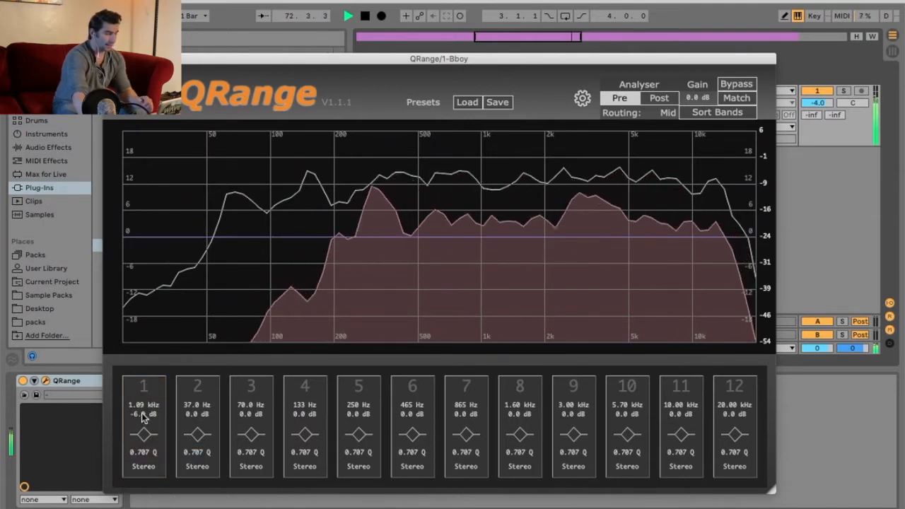
left_click(619, 98)
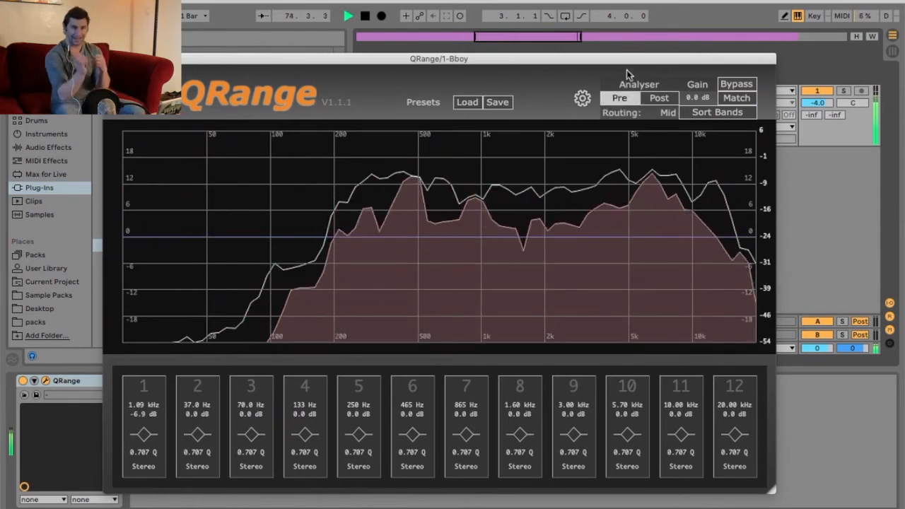
left_click(657, 99)
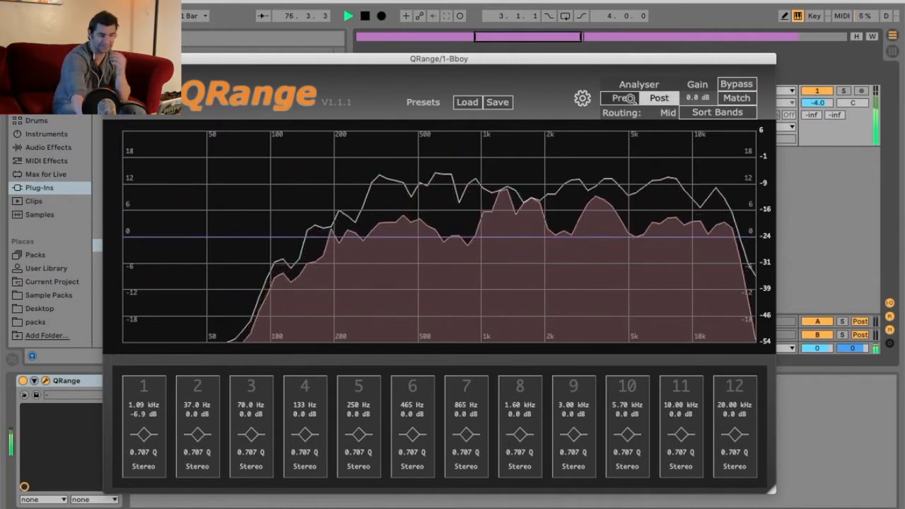
left_click(625, 98)
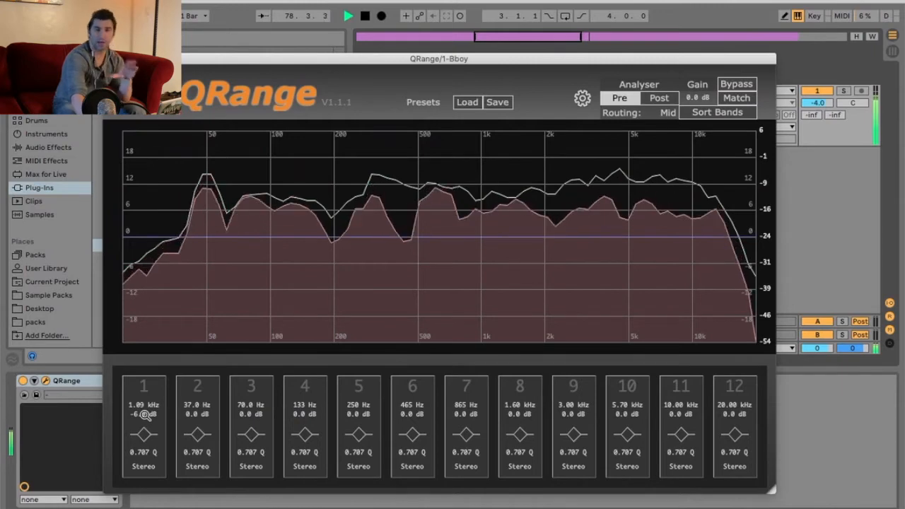
Step: Set band 1's filter type to High Cut
left_click(145, 433)
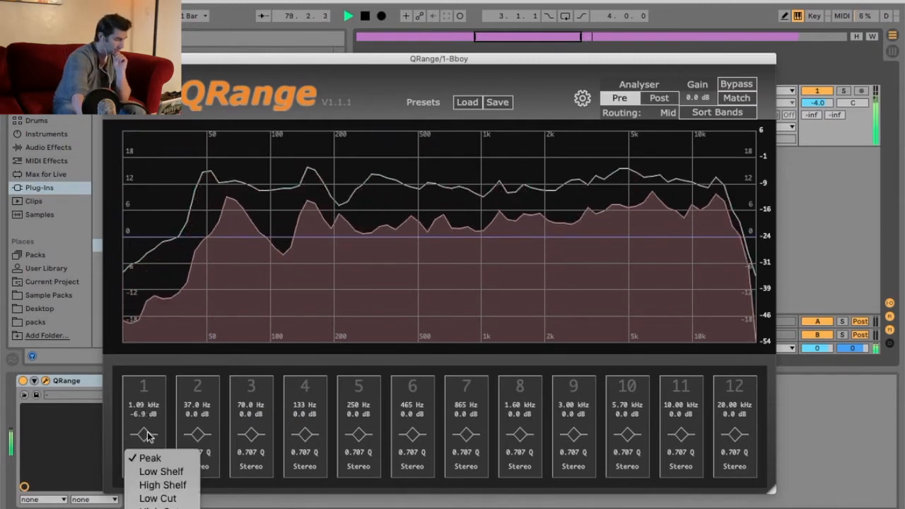
left_click(161, 506)
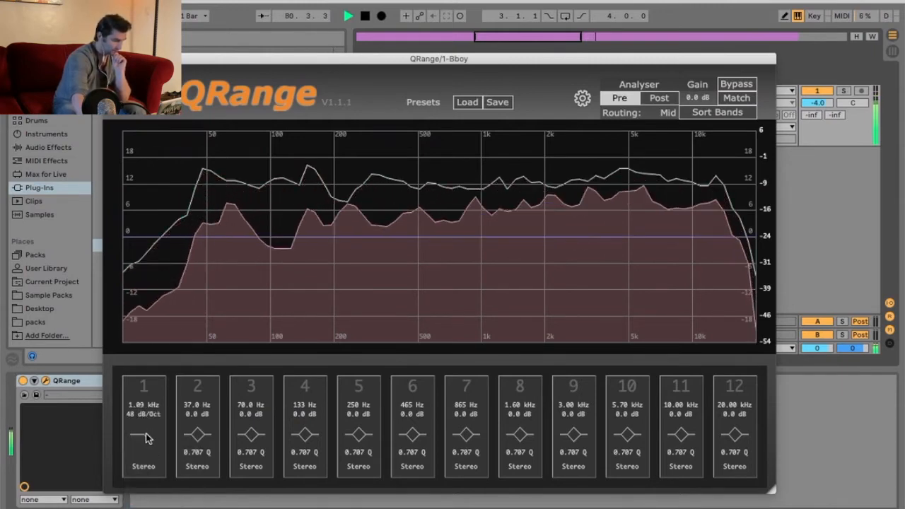
Step: Enable band 1 and switch the analyser between Post and Pre to compare
left_click(148, 390)
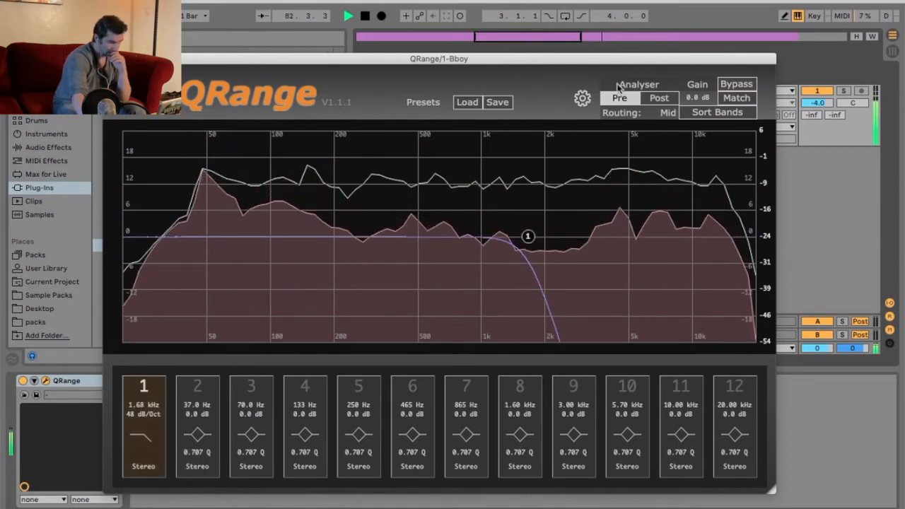
left_click(659, 97)
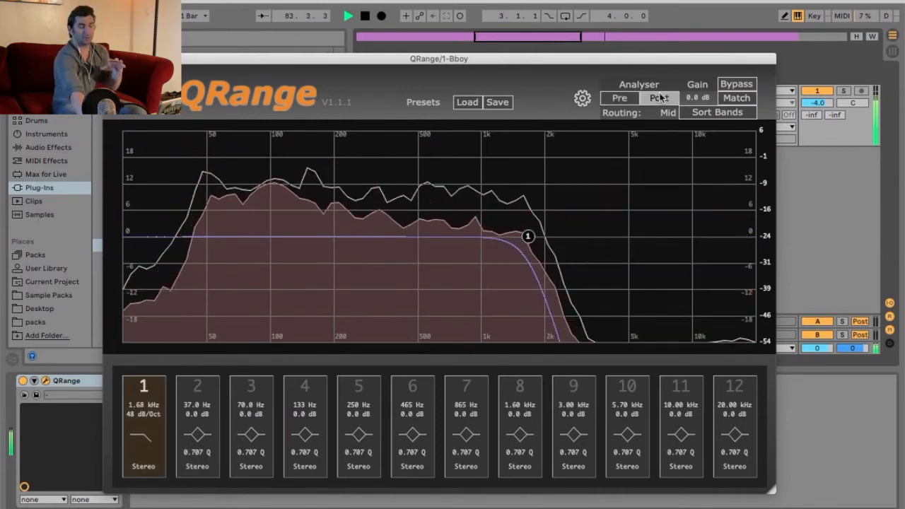
left_click(625, 100)
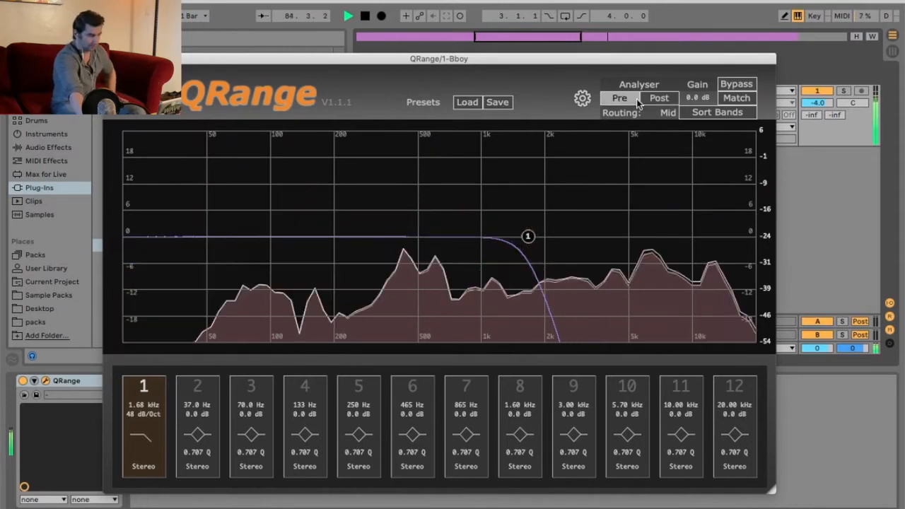
left_click(643, 100)
left_click(619, 99)
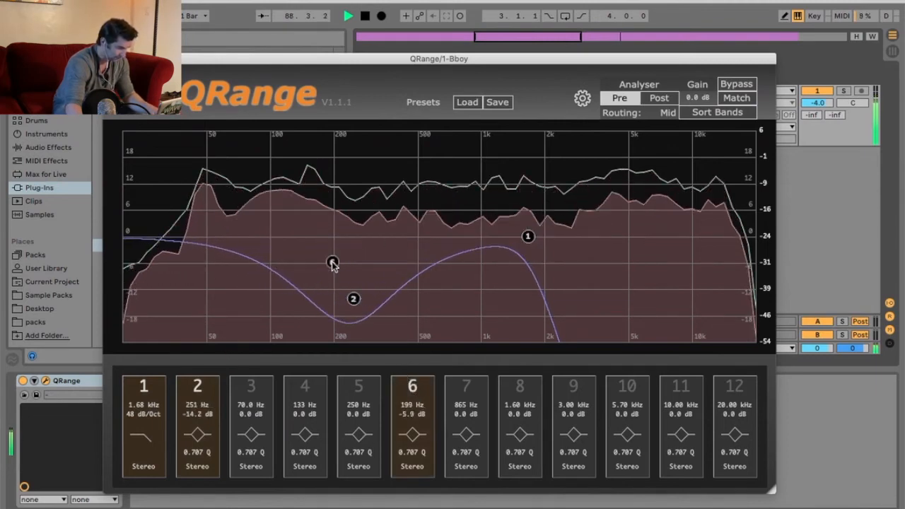
Step: Change band 6 to a Low Cut filter and drag its cutoff to about 112 Hz
left_click(424, 434)
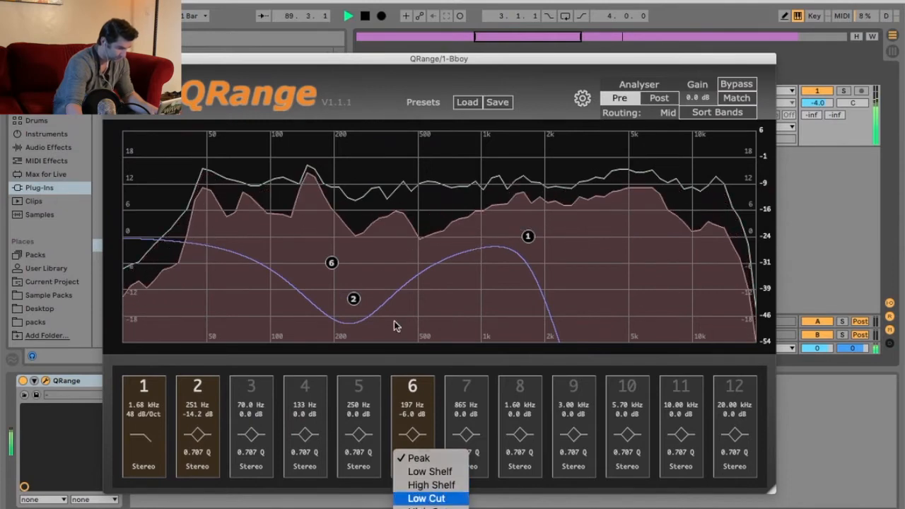
key("Return")
left_click_drag(433, 224, 280, 236)
Step: Move band 2 to about 395 Hz with a 3.6 dB boost and raise the Low Cut to about 179 Hz
left_click_drag(355, 300, 395, 221)
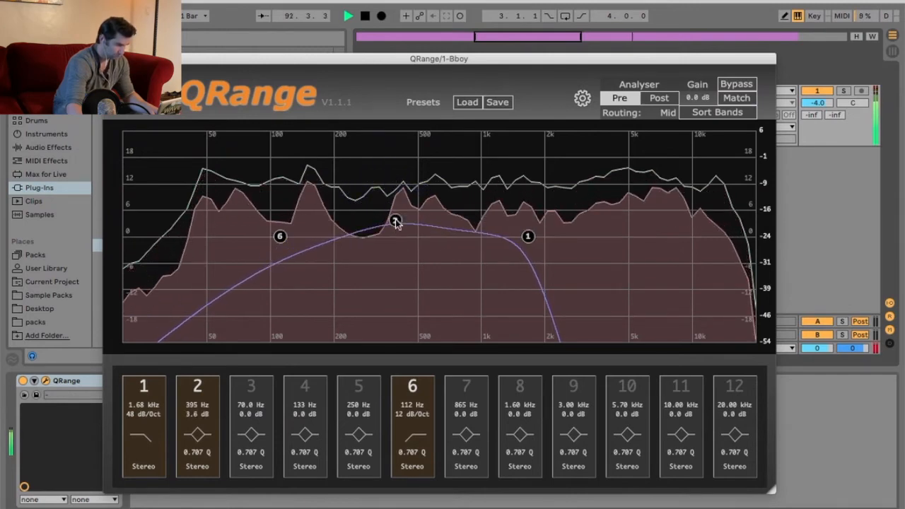
left_click_drag(282, 237, 320, 263)
Step: Sort the bands by frequency and disable bands 3, 5 and 8
left_click(717, 113)
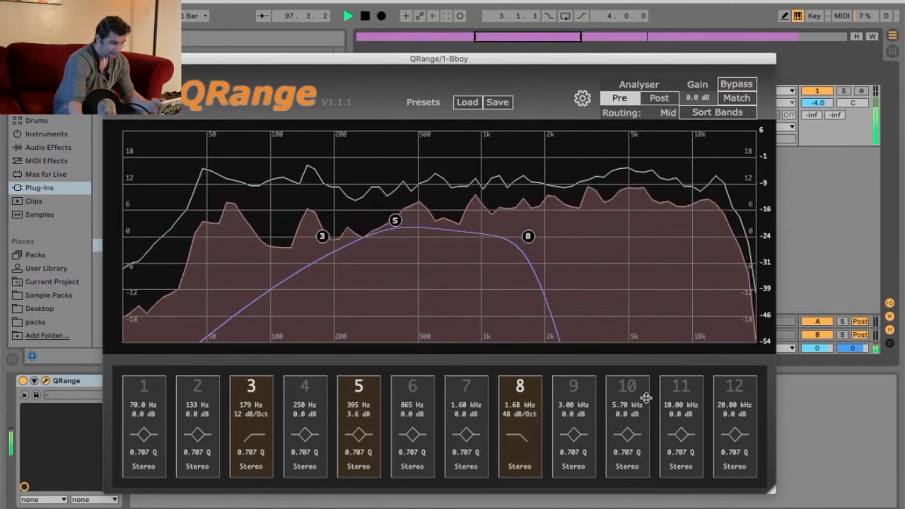
left_click(252, 386)
left_click(358, 385)
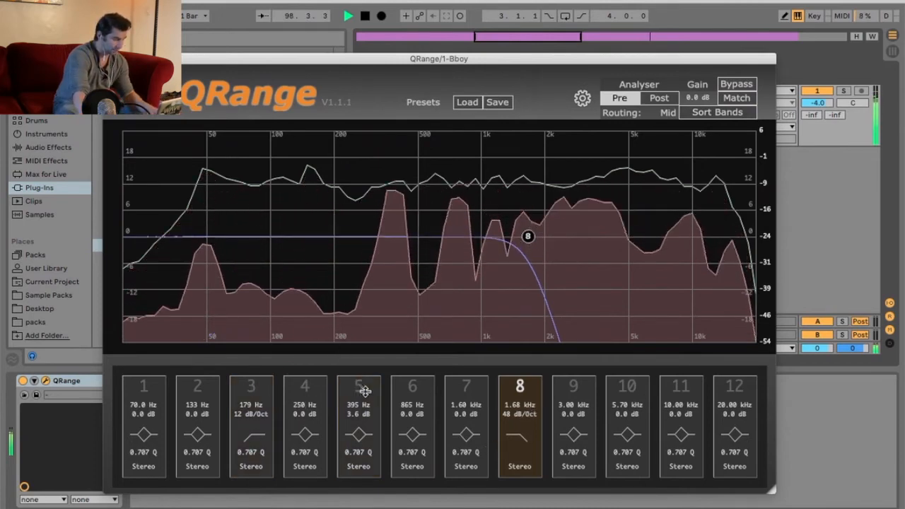
left_click(520, 386)
Step: Enable band 1 and set its Q to about 0.739
left_click(149, 431)
left_click(150, 432)
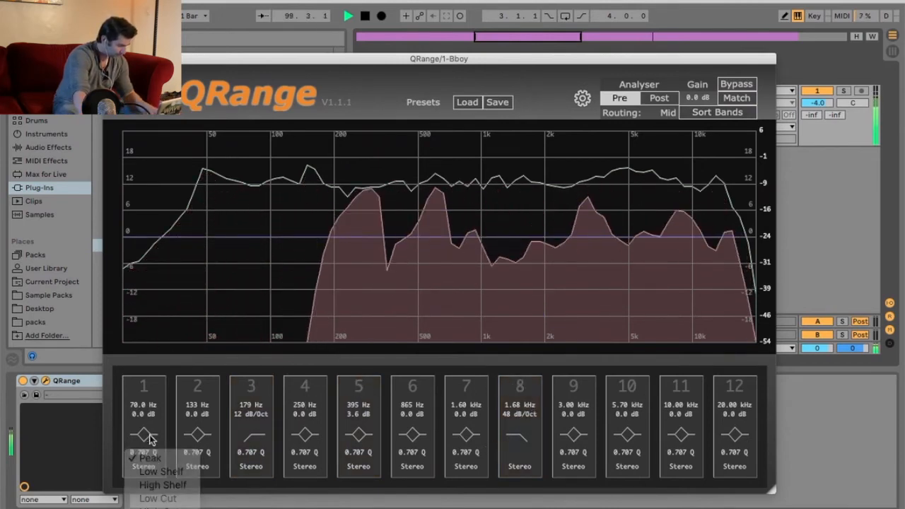
left_click_drag(146, 455, 156, 376)
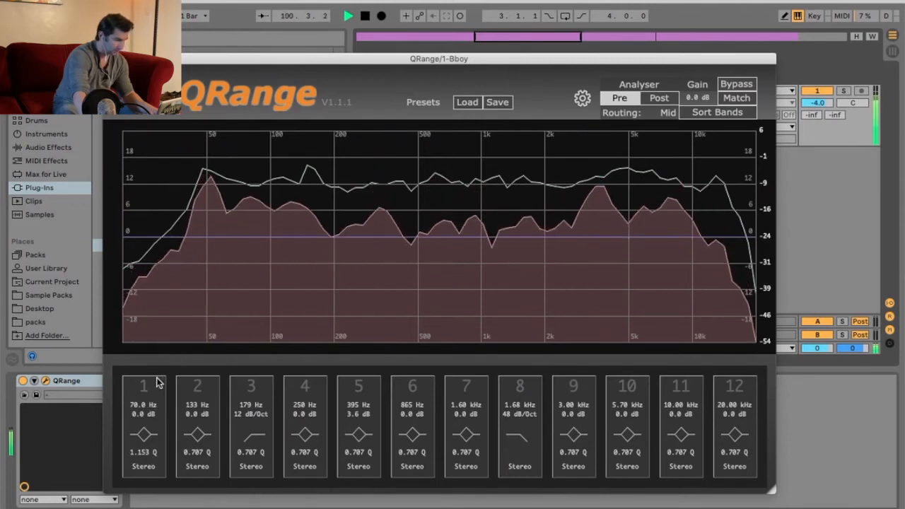
left_click(147, 385)
left_click_drag(157, 454, 141, 488)
Step: Route band 1 to the Mid channel and stop playback
left_click(145, 468)
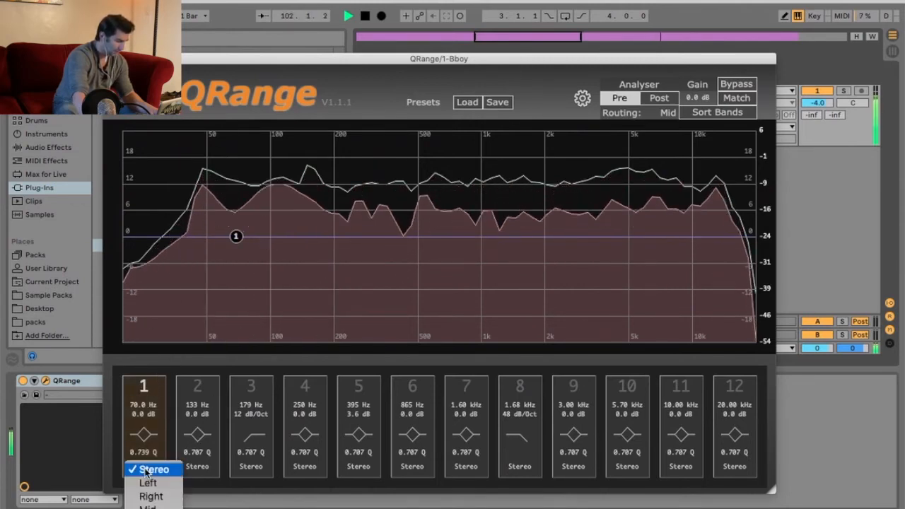
left_click(149, 506)
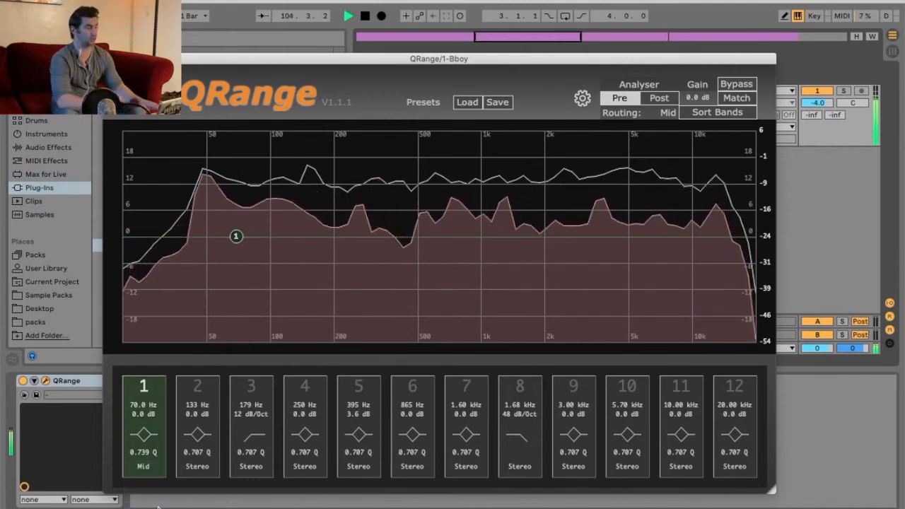
key("space")
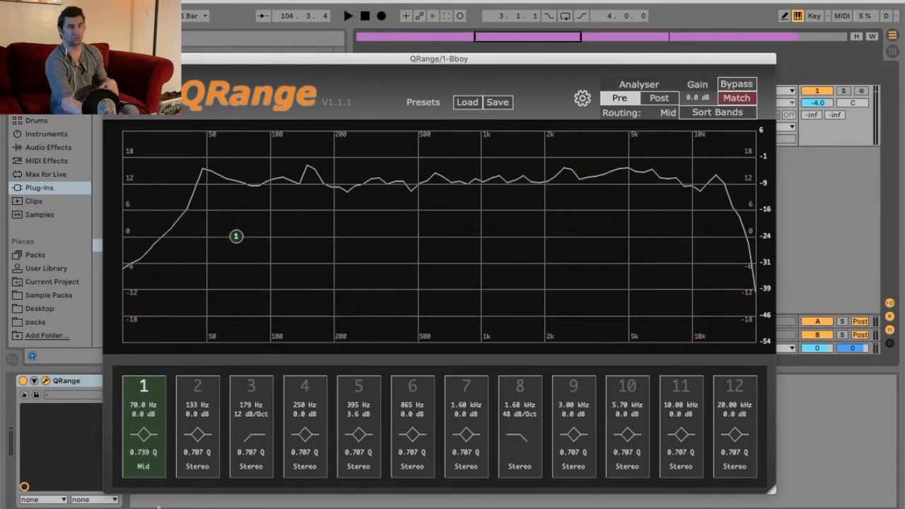
Step: Route band 1 to the Side channel and change it to a Low Cut filter
left_click(154, 467)
left_click(150, 508)
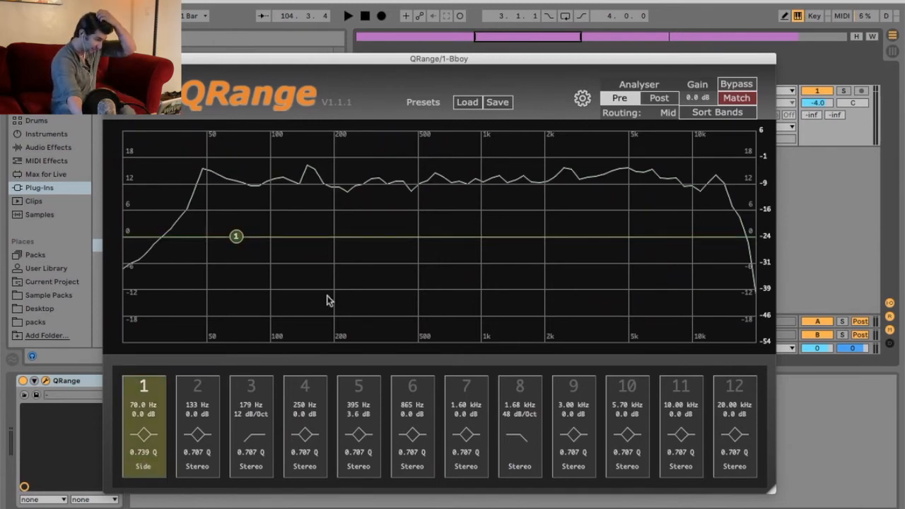
left_click_drag(412, 55, 464, 89)
left_click(478, 70)
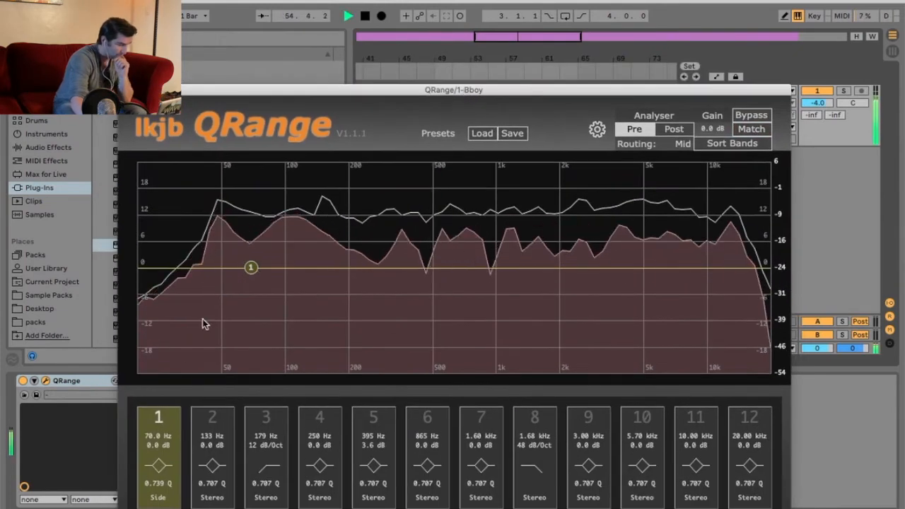
left_click(157, 468)
left_click(169, 505)
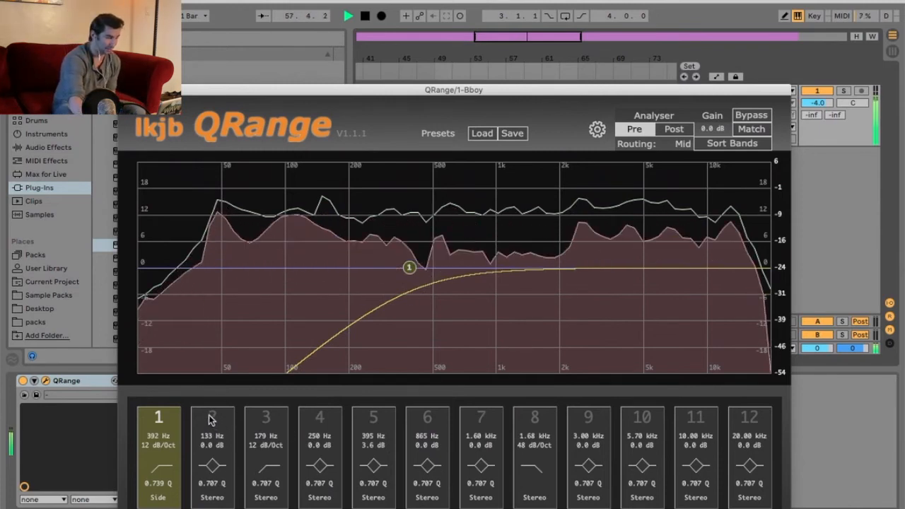
Step: Route band 2 to the Mid channel and move it to about 4.02 kHz with a 3.3 dB boost
left_click(209, 498)
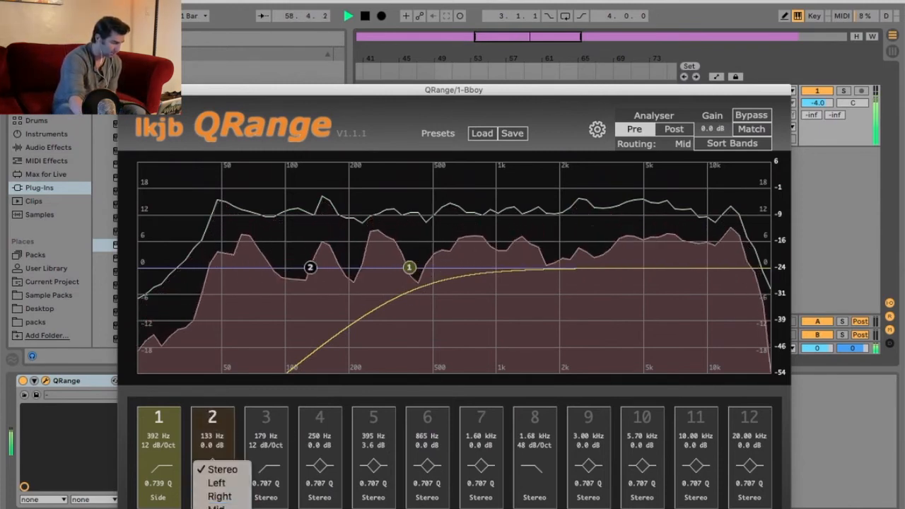
left_click(212, 506)
left_click_drag(310, 267, 460, 285)
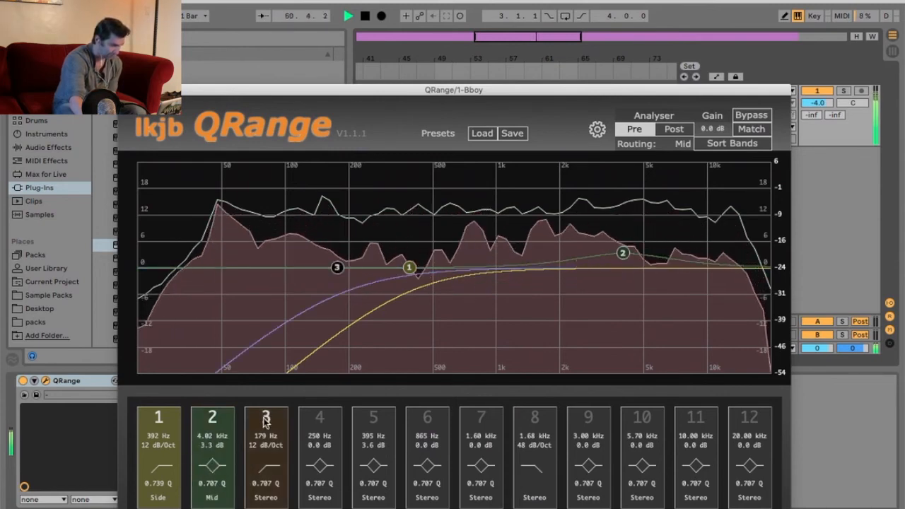
Step: Set band 3 to a Peak filter cutting about 2.5 dB at 4.02 kHz
left_click_drag(343, 275, 595, 279)
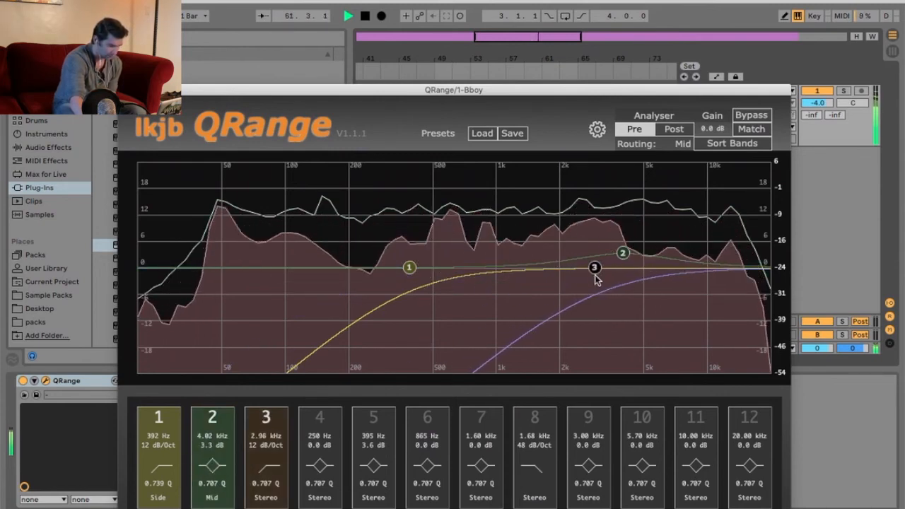
left_click(266, 498)
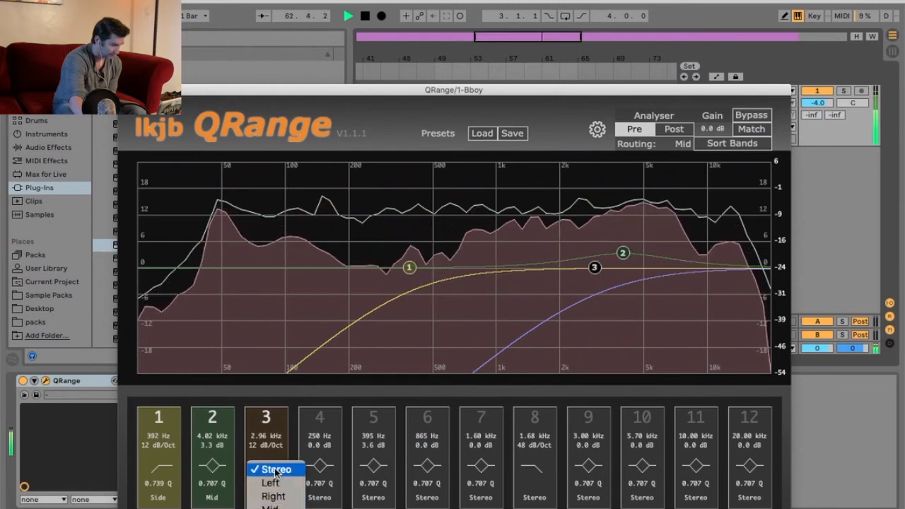
left_click(274, 469)
left_click(266, 465)
left_click(268, 467)
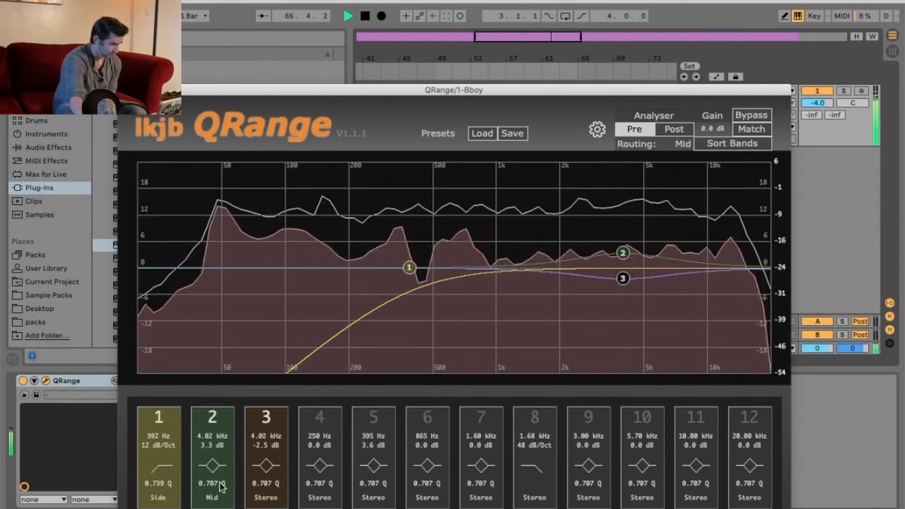
Step: Route band 2 to the Side channel and band 3 to the Mid channel, then stop playback
left_click(212, 496)
left_click(216, 508)
left_click(257, 498)
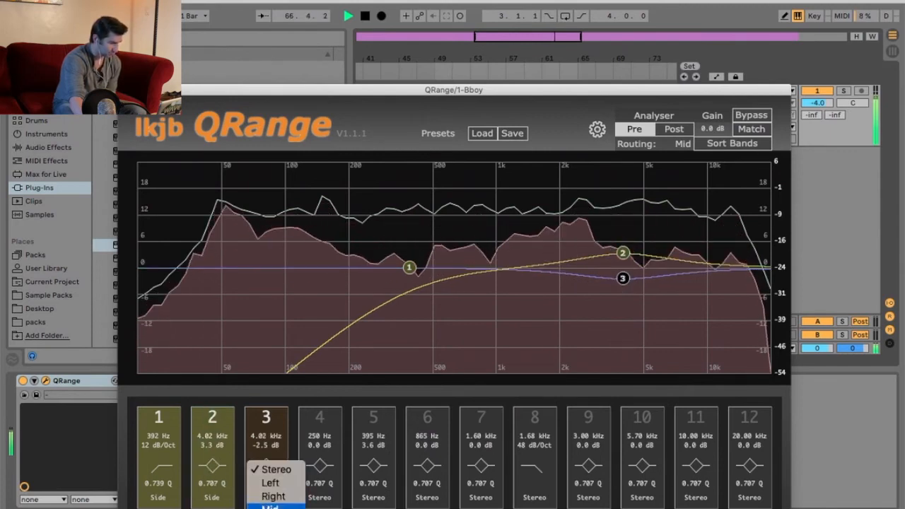
left_click(270, 507)
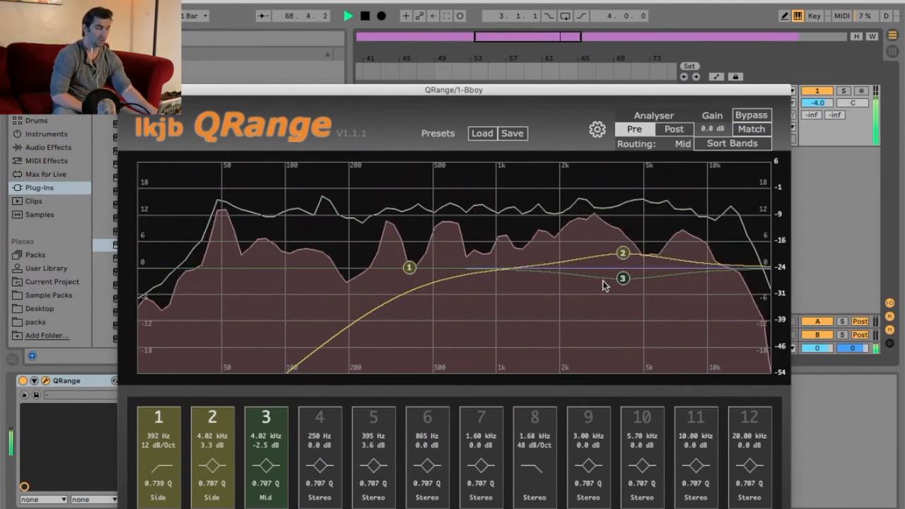
key("space")
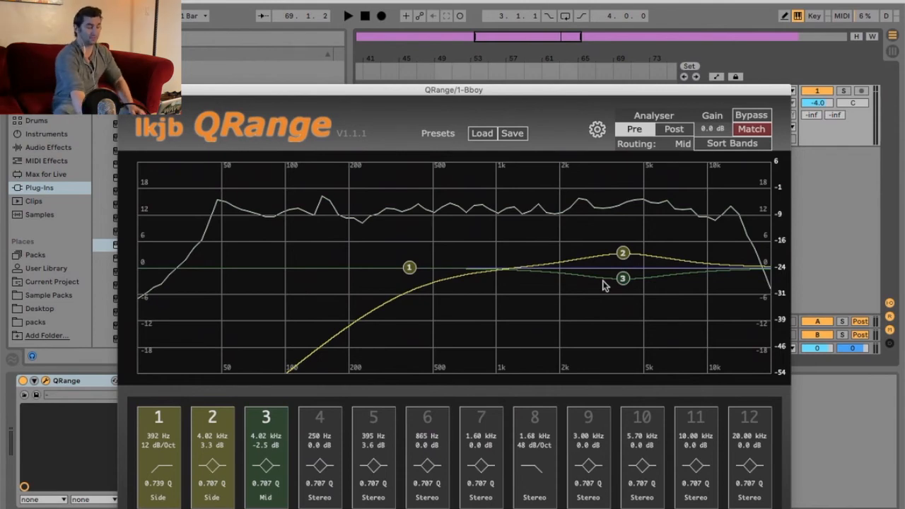
Step: Lower band 1's Low Cut cutoff to about 171 Hz
left_click(487, 77)
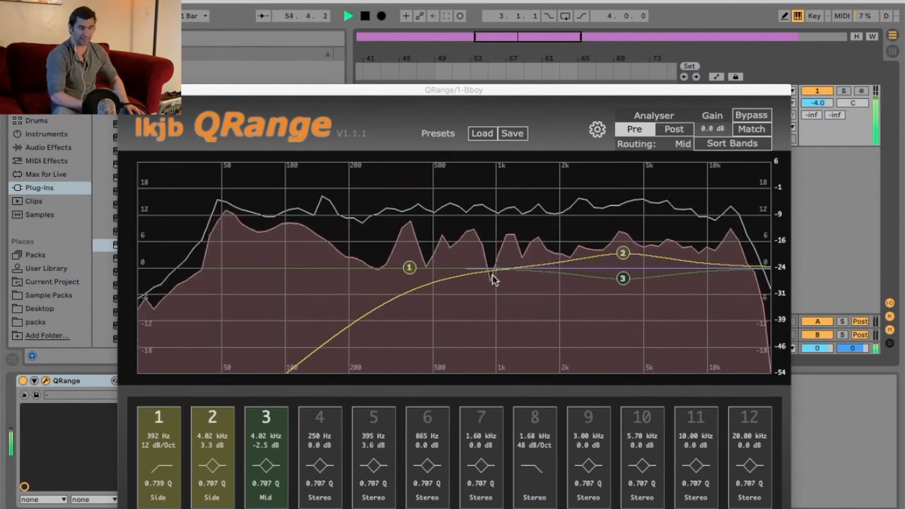
left_click_drag(410, 267, 326, 234)
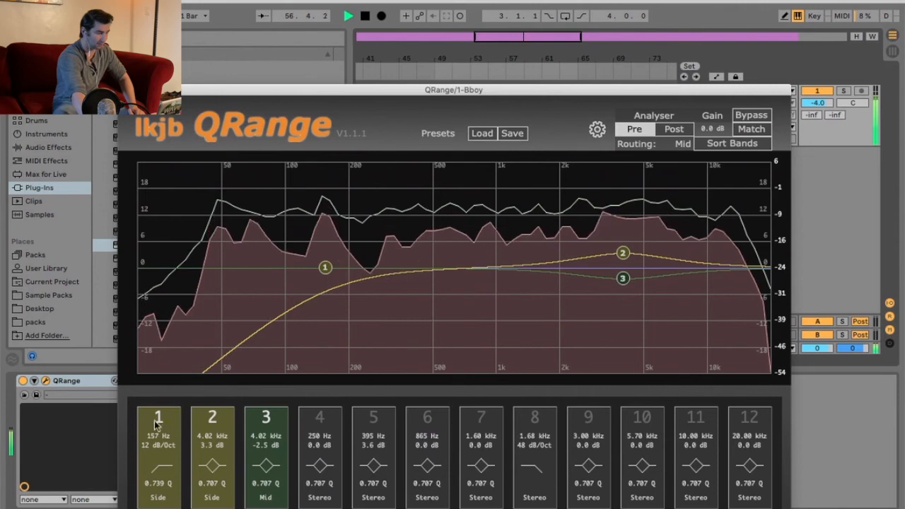
mouse_move(161, 436)
left_mouse_down()
mouse_move(163, 475)
mouse_move(167, 427)
left_mouse_up()
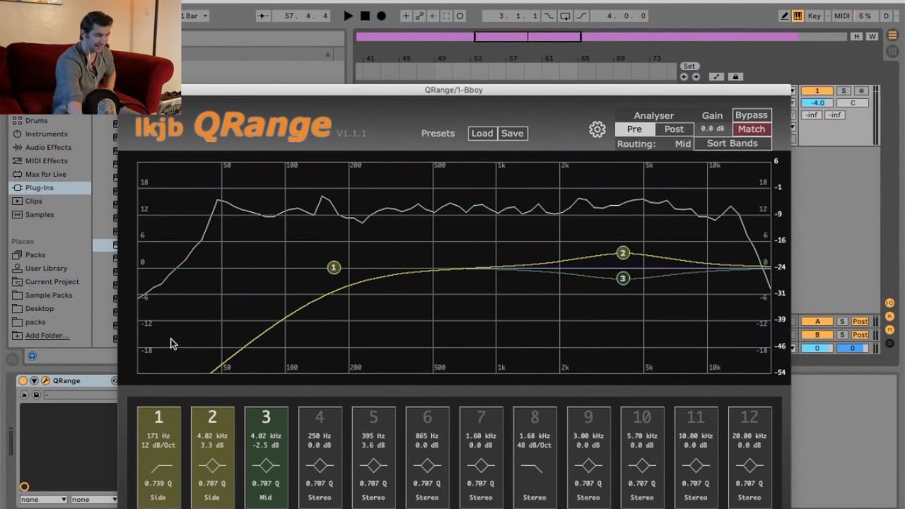
left_click_drag(453, 89, 458, 118)
left_click(455, 70)
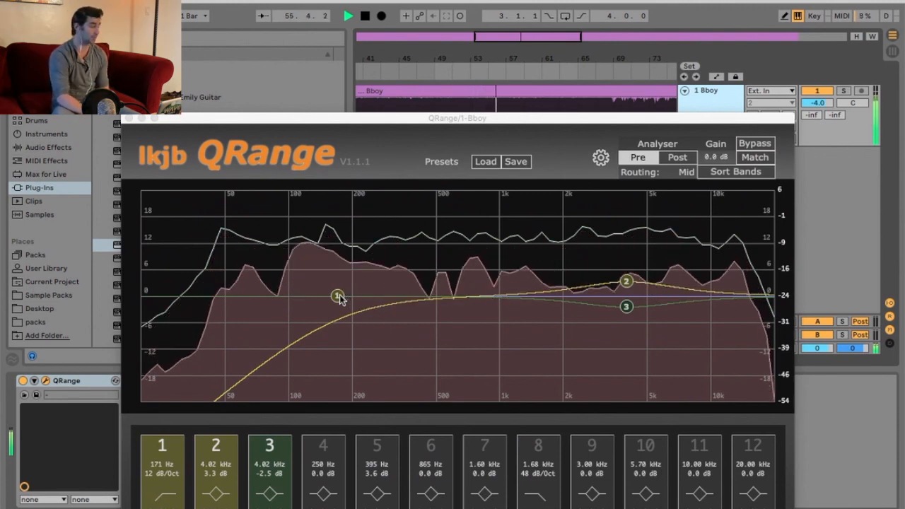
key("space")
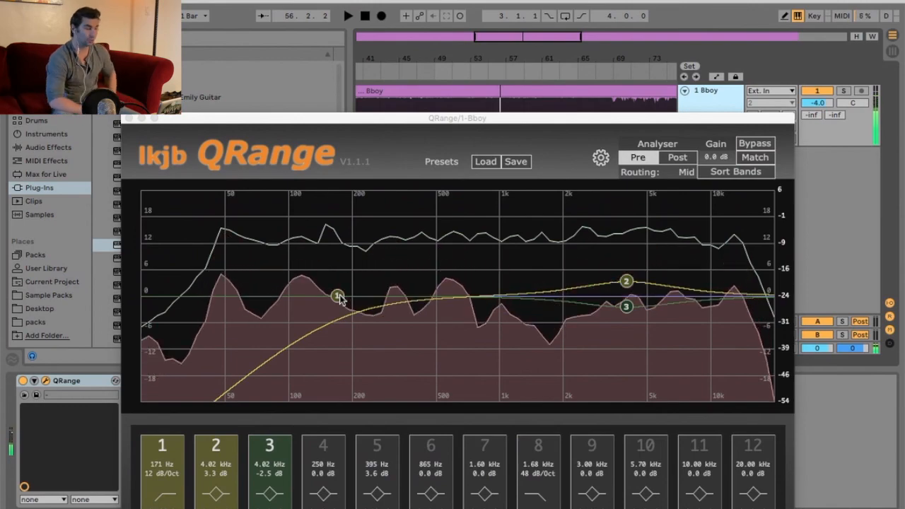